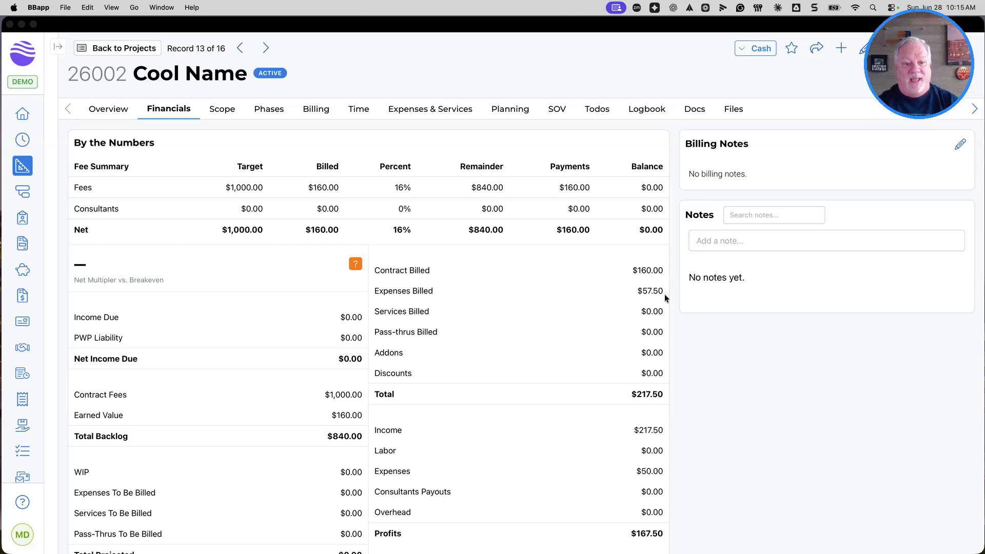
Step: Open the Cool Name project's billing details and try to edit its paid invoice 26002-01
scroll(666, 295, right, 1)
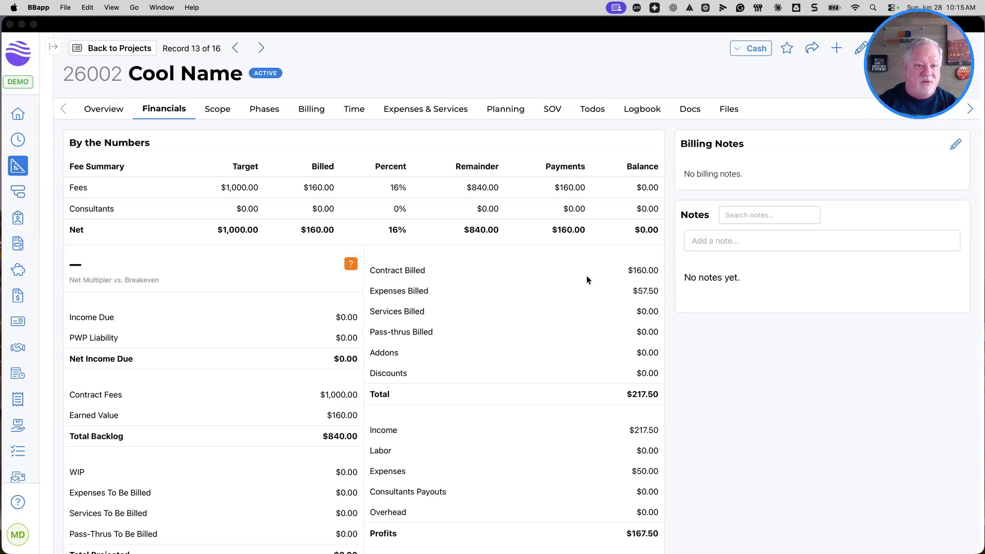
click(318, 113)
click(319, 113)
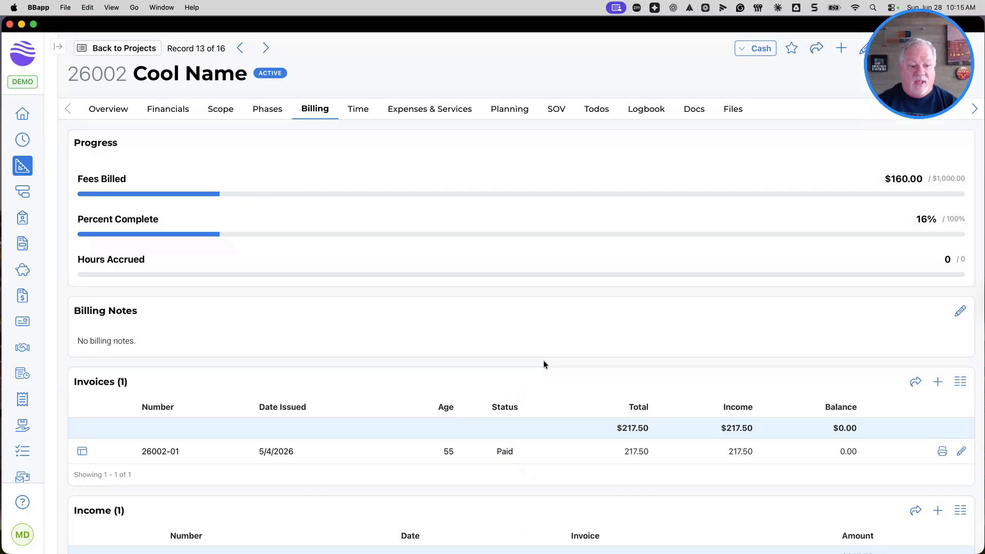
click(959, 454)
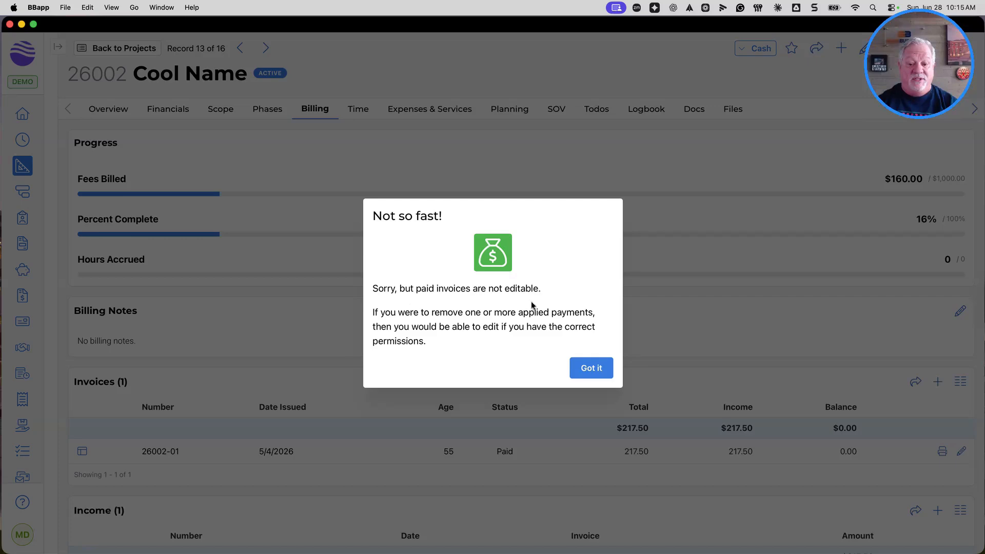
click(591, 370)
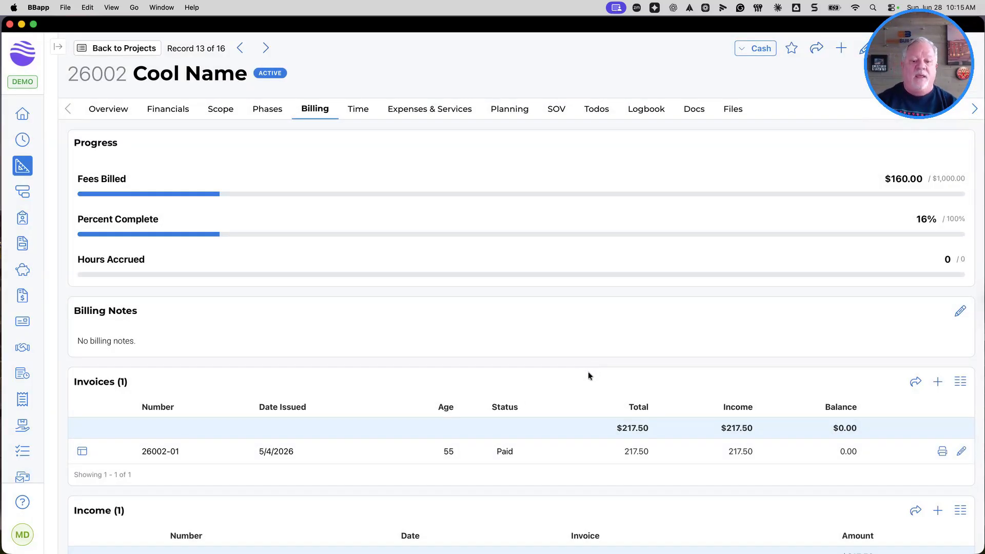
Step: Jump from the project's invoices to the Invoices list and on to the related Income records
scroll(533, 443, down, 5)
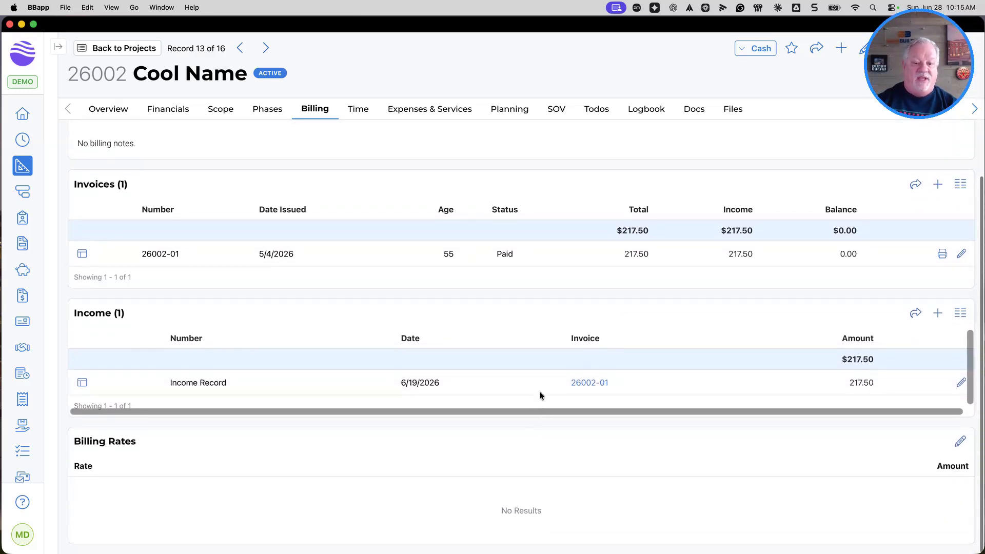
click(917, 185)
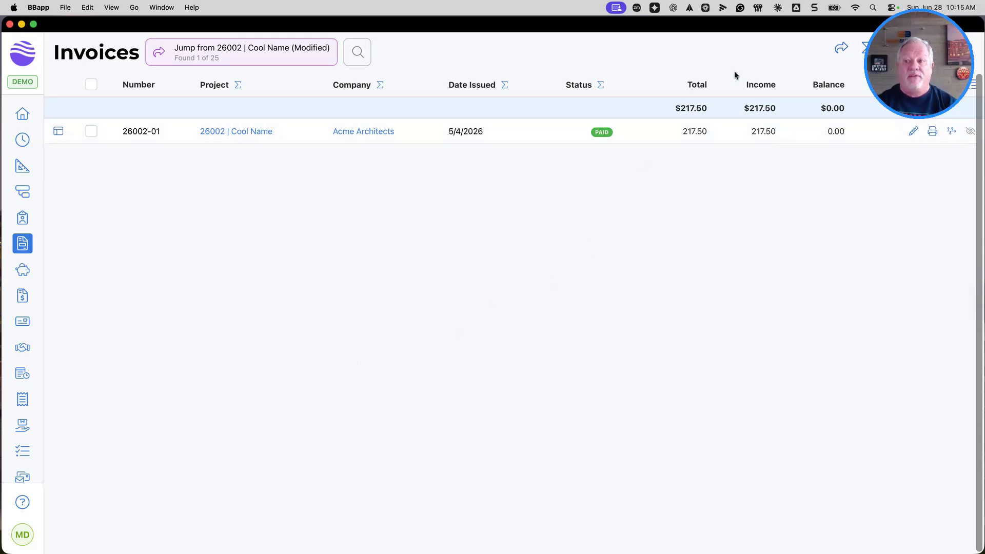
click(840, 47)
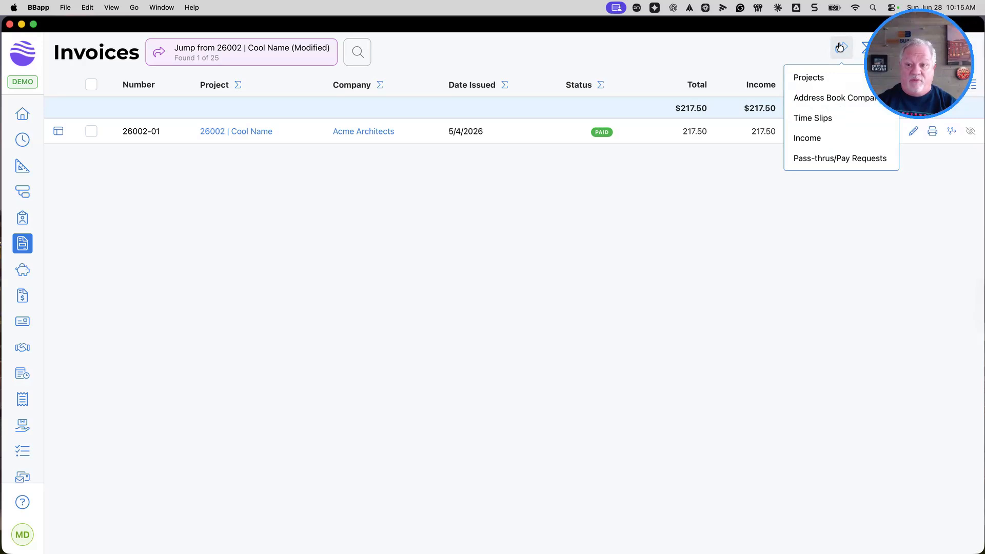
click(809, 143)
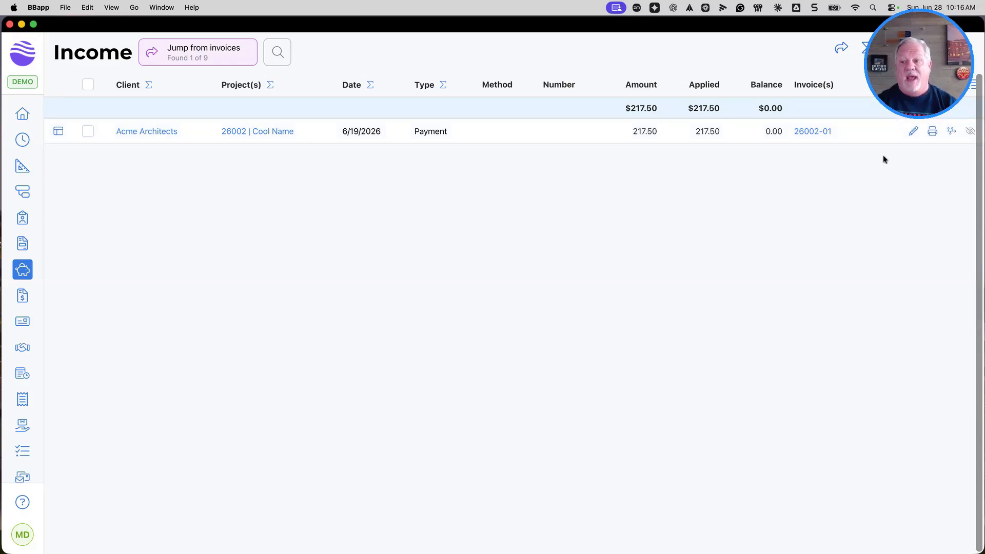
Step: Remove the invoice 26002-01 line item from the Acme Architects payment and save the income record
click(907, 133)
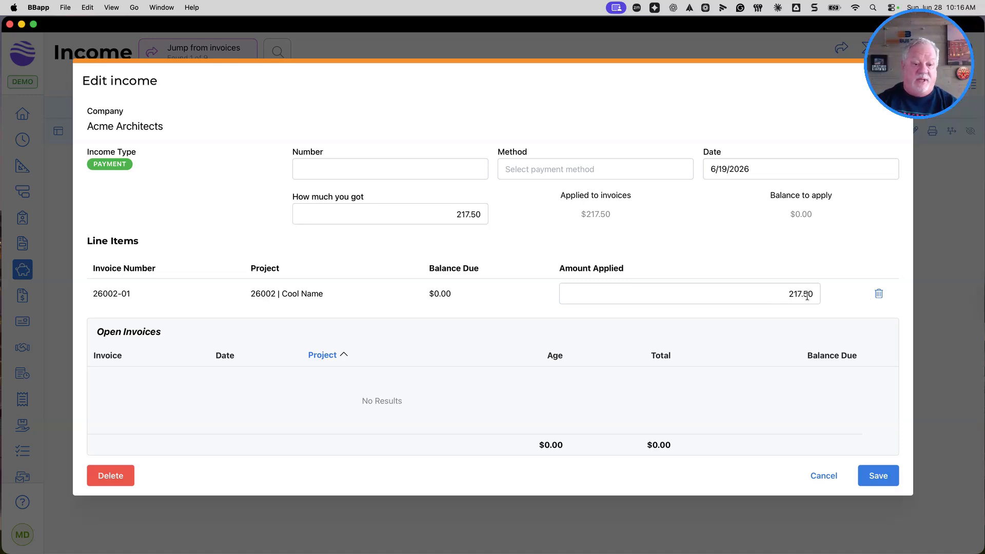
click(880, 295)
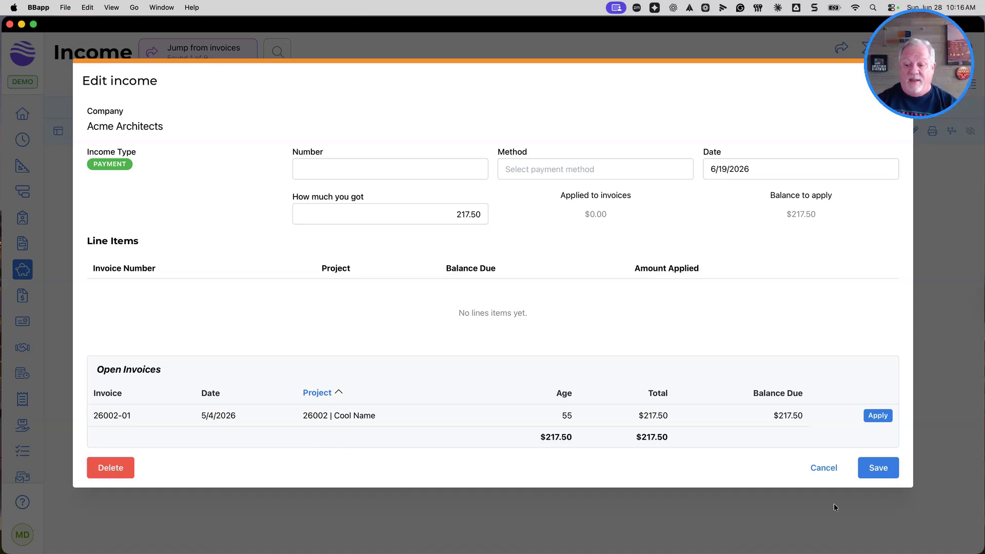
click(874, 471)
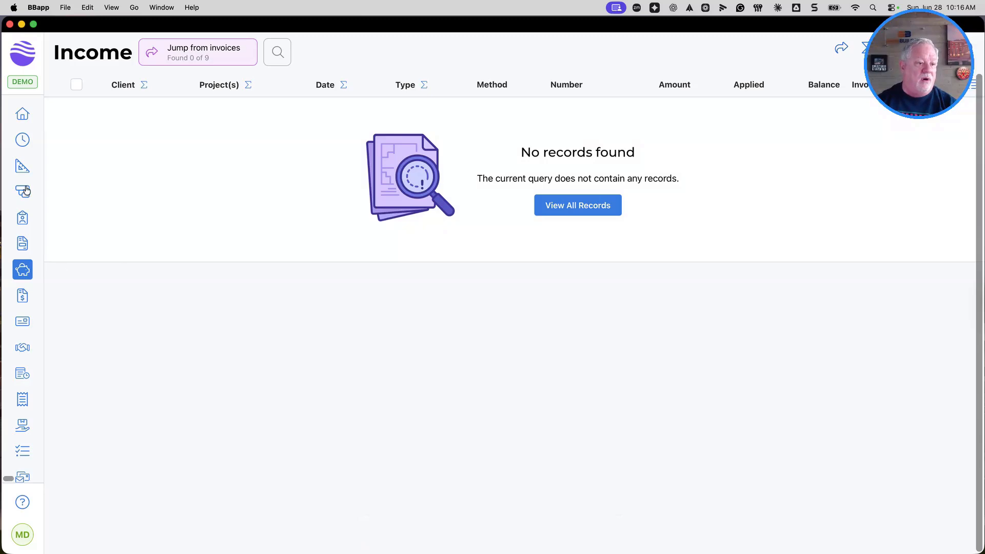
Step: Return to the Cool Name project's billing details and check the invoice and income sections
click(23, 166)
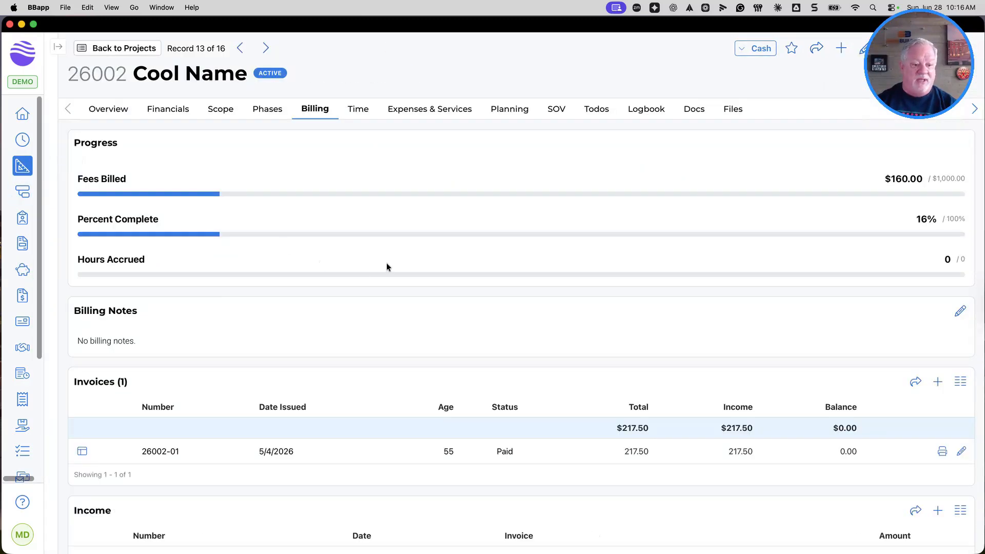
scroll(386, 267, down, 5)
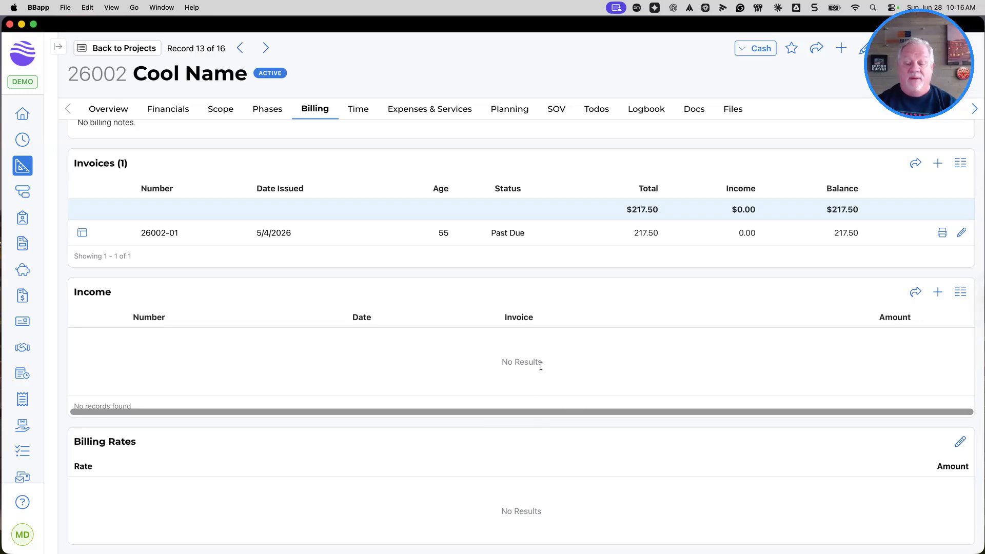
scroll(541, 366, up, 2)
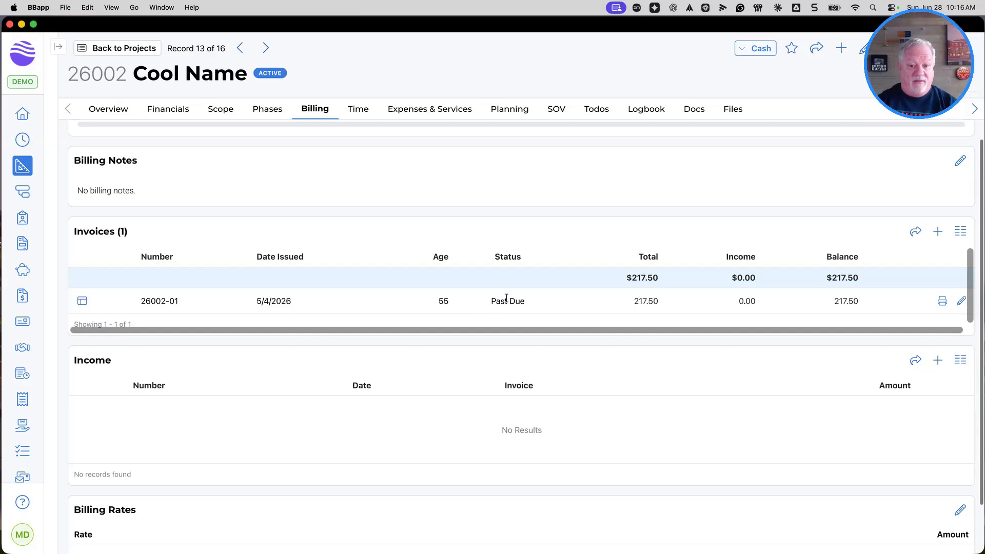
Step: Open invoice 26002-01 for editing by confirming with EDIT, and remove its A Widget expense
click(961, 301)
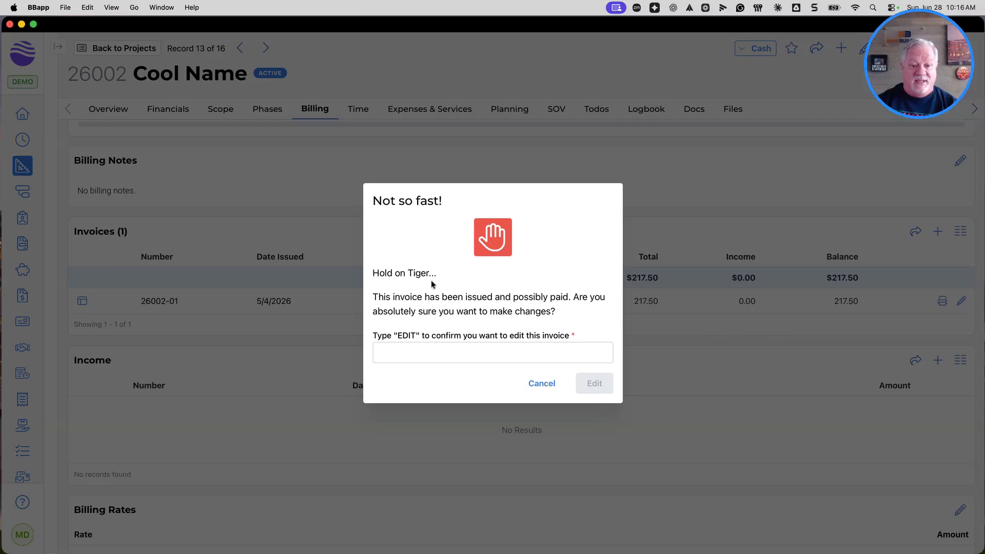
click(434, 352)
text(EDIT)
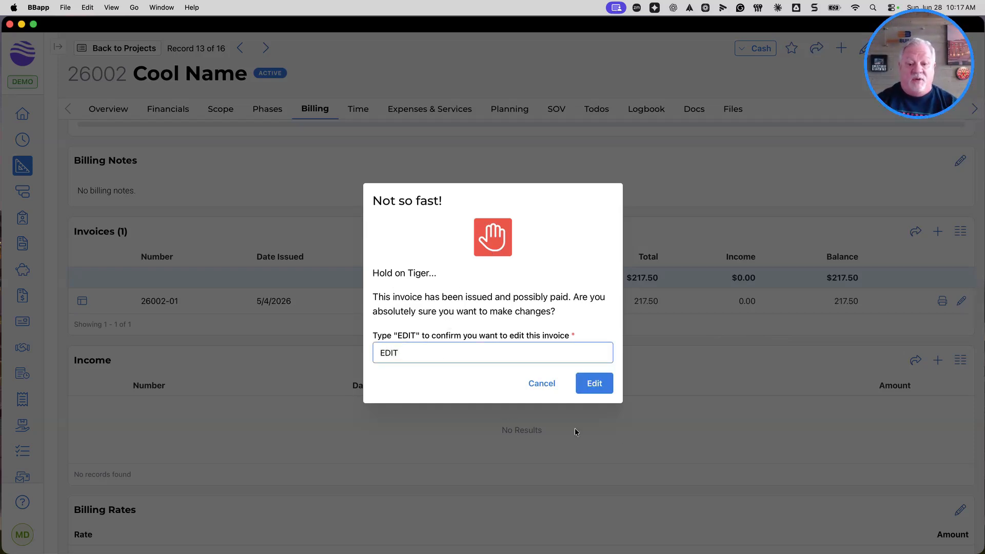
click(590, 388)
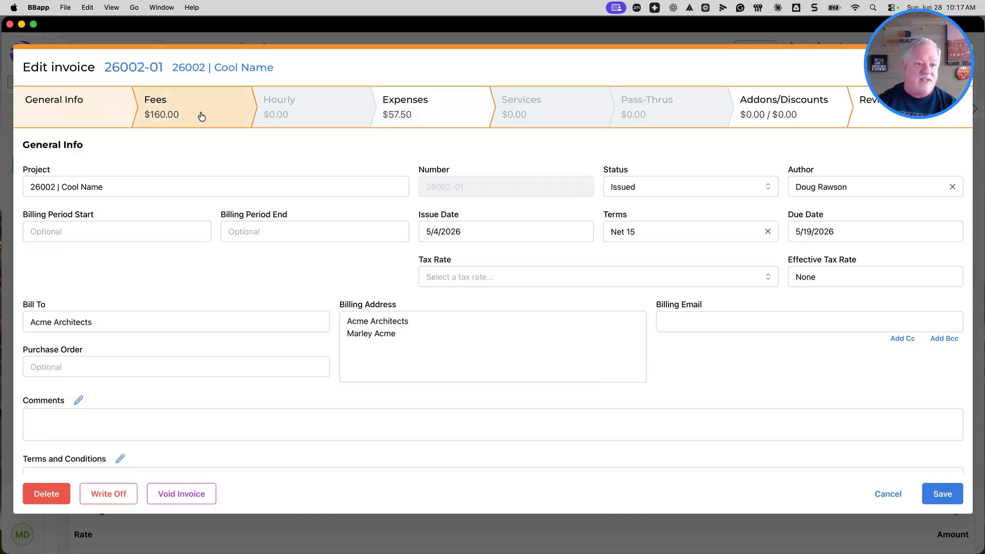
click(449, 112)
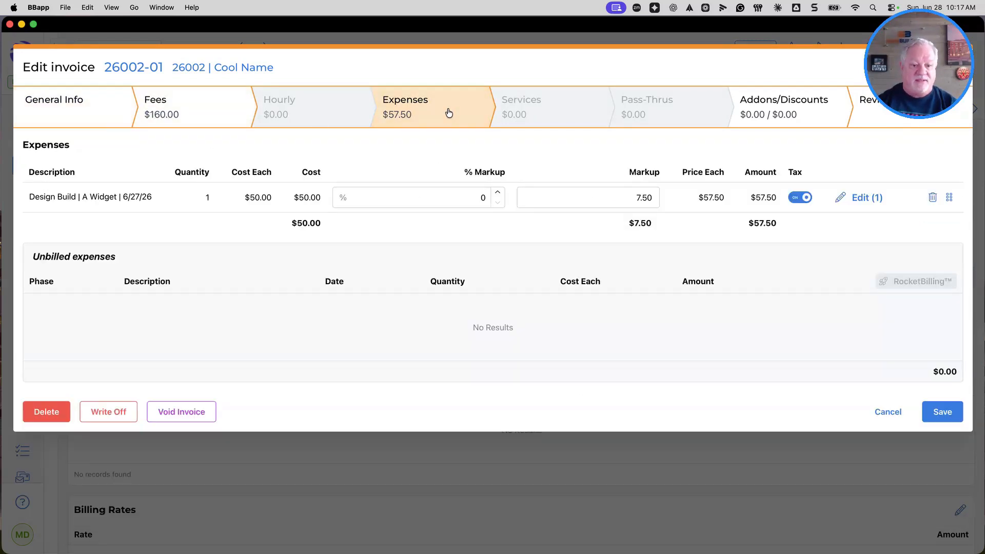
click(932, 198)
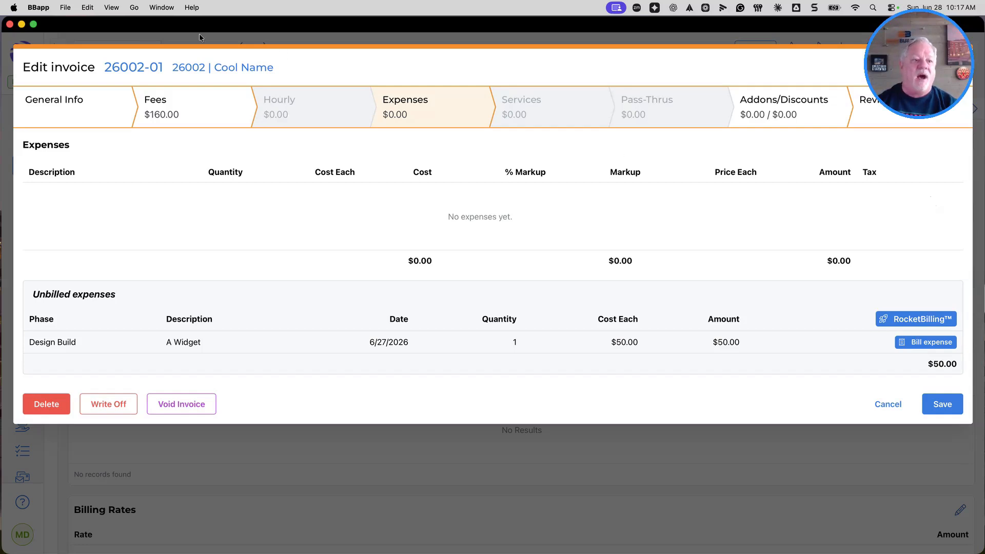
Step: Add the comment "Modified due to expenses being billed." to the invoice's general info and save the invoice
click(74, 106)
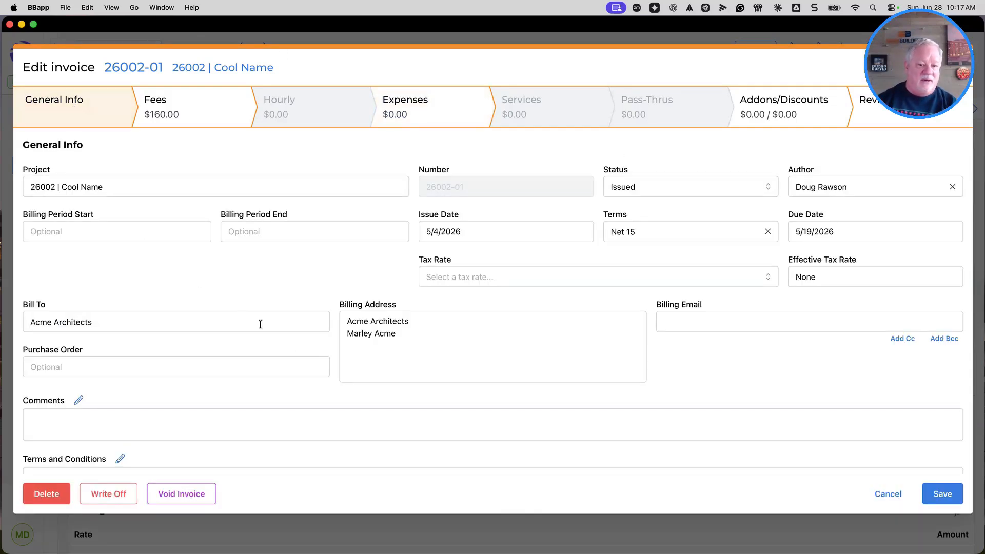
scroll(334, 362, down, 2)
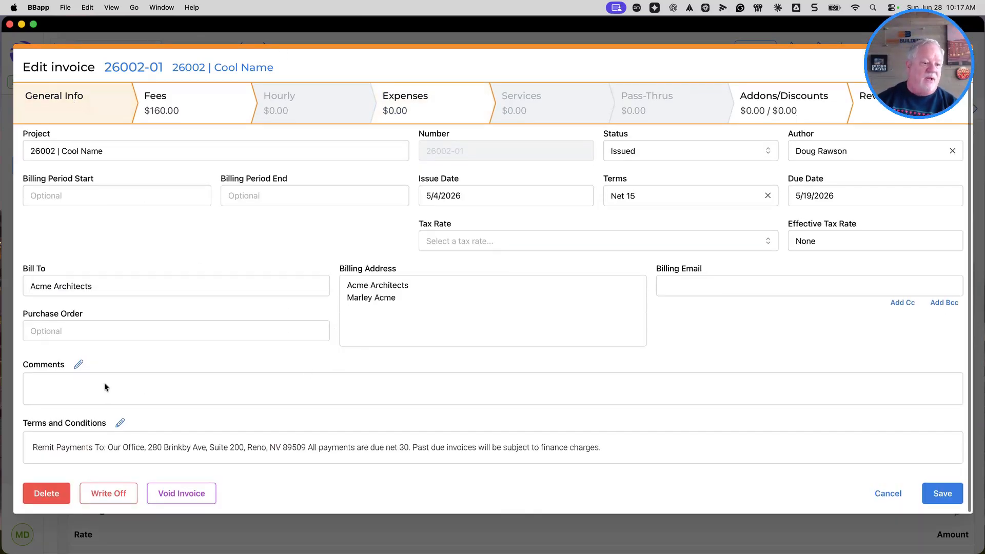
click(79, 365)
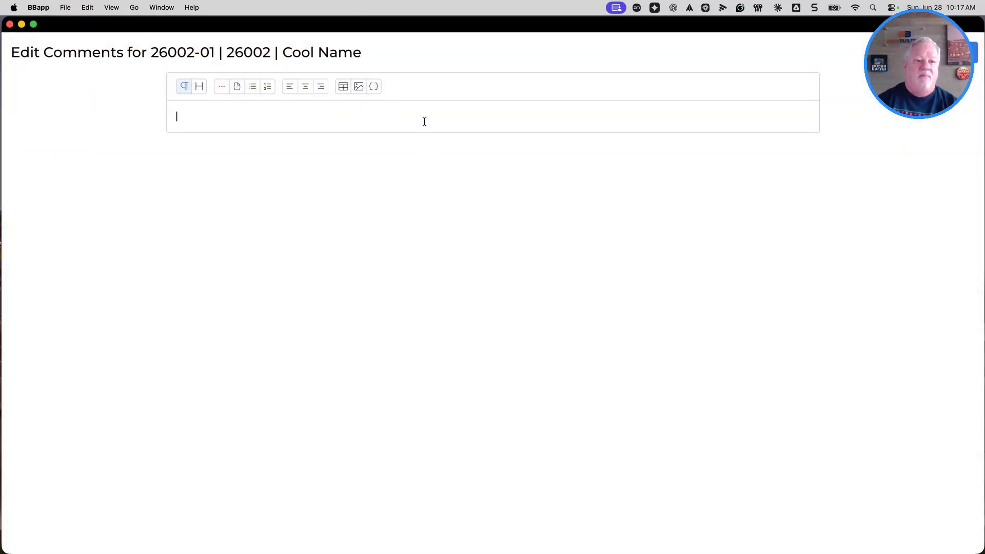
text(Modifie)
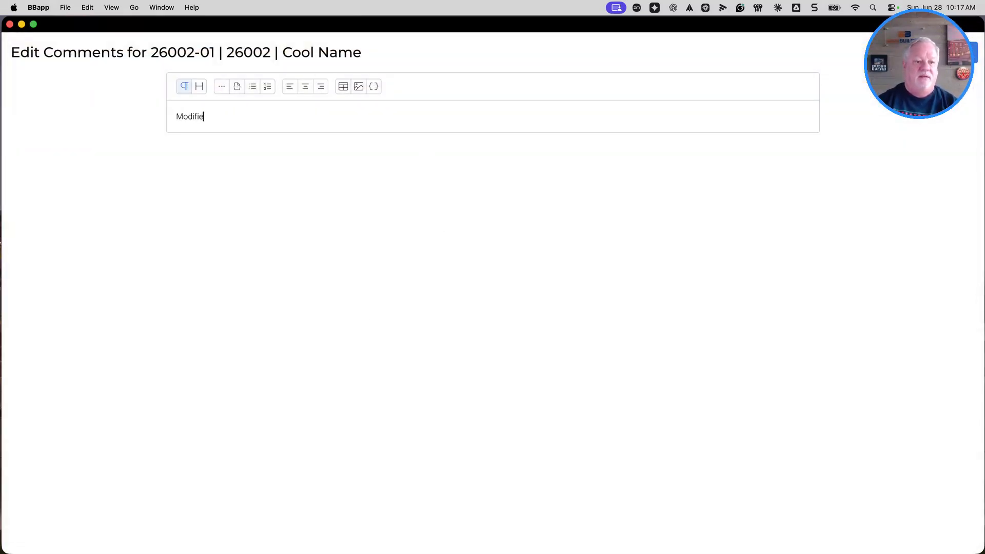
text(d due to)
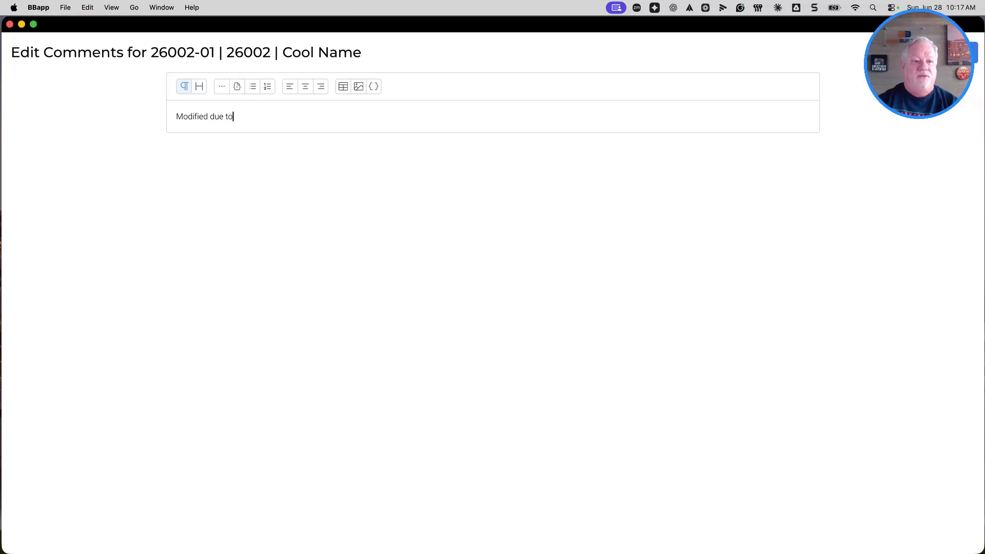
text( expe)
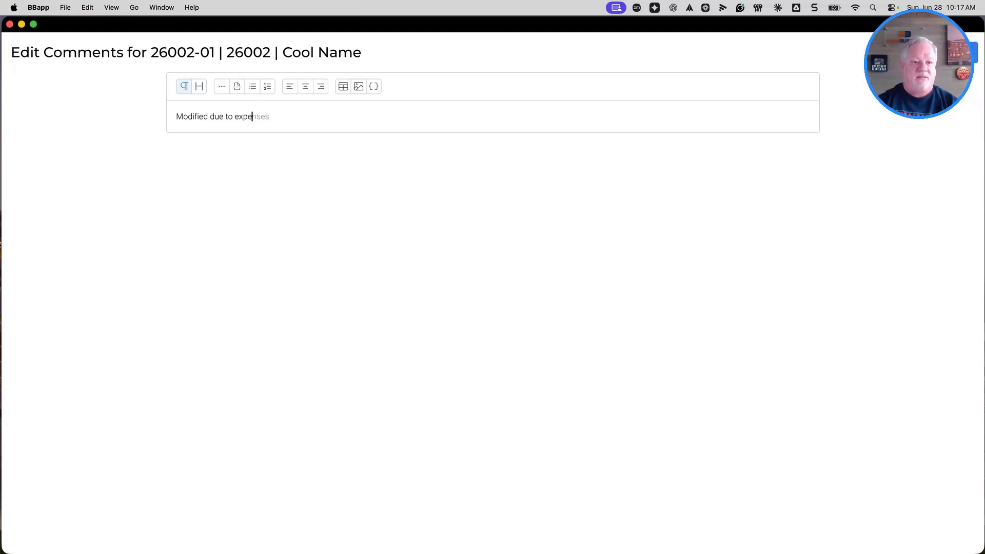
text(nses b)
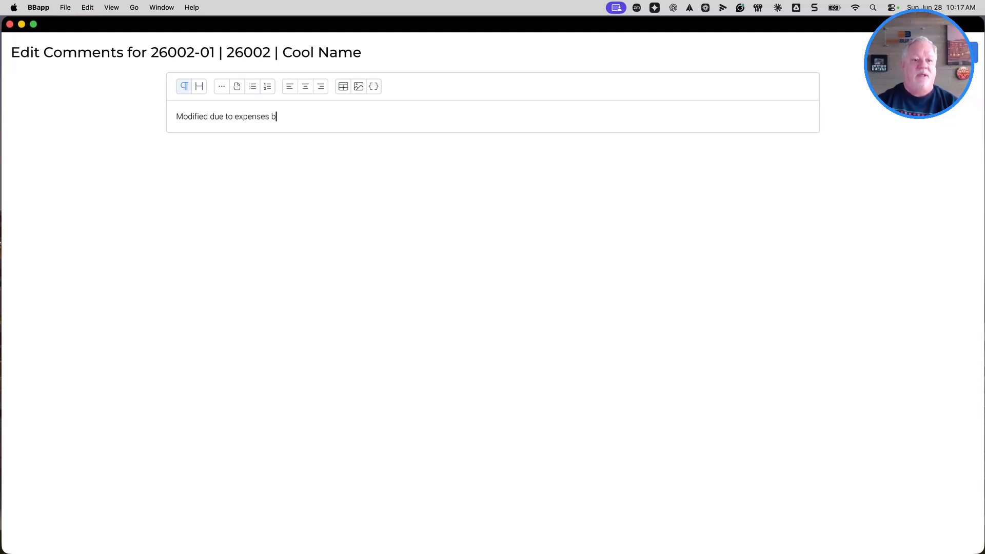
text(eing billed.)
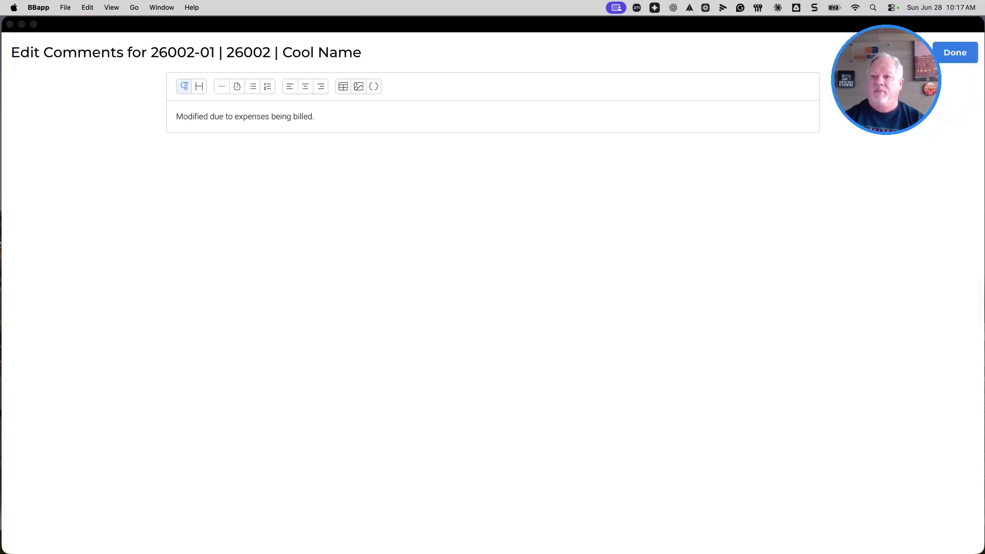
click(963, 55)
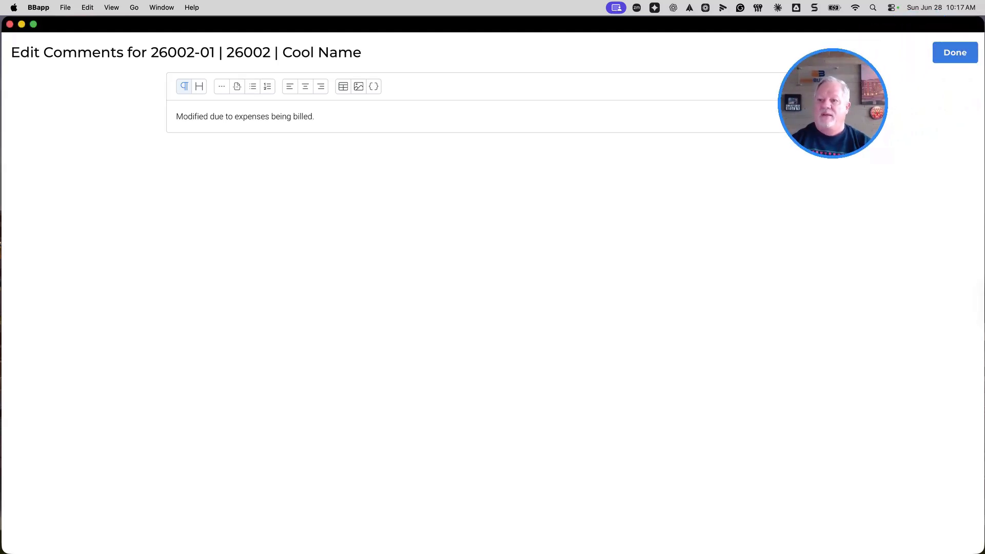
click(957, 57)
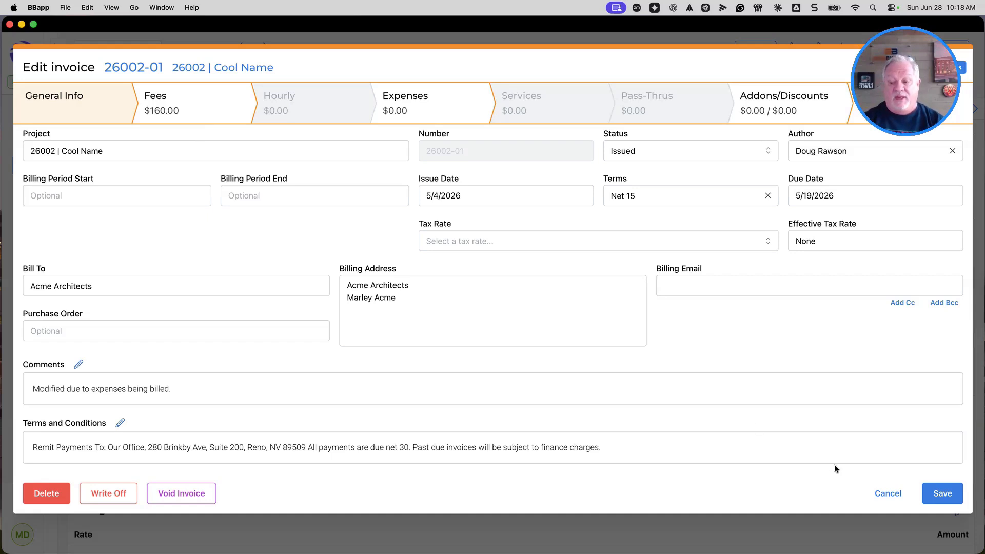
click(943, 495)
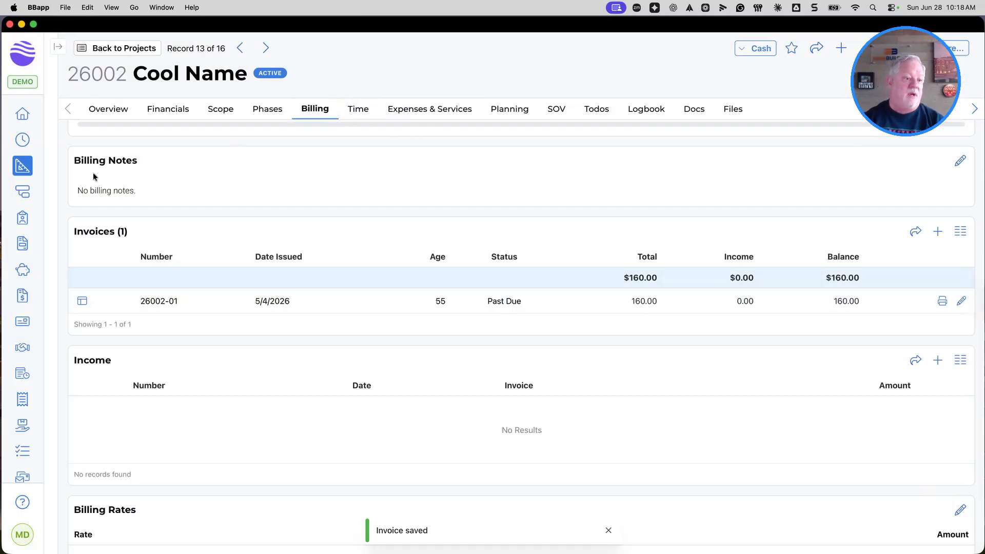
Step: Show all income records, apply $160.00 of the Acme Architects 6/19/2026 payment to invoice 26002-01, and save it
click(22, 269)
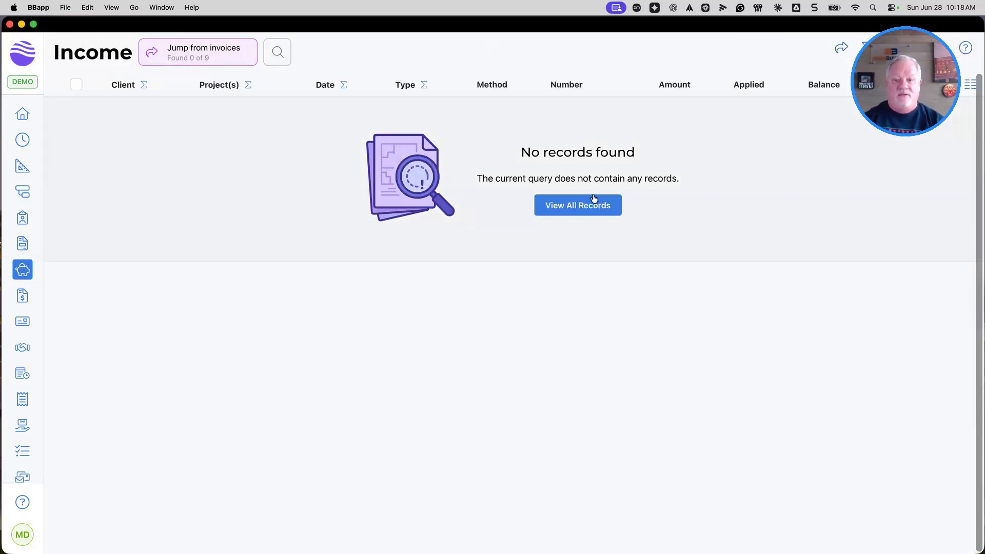
click(568, 211)
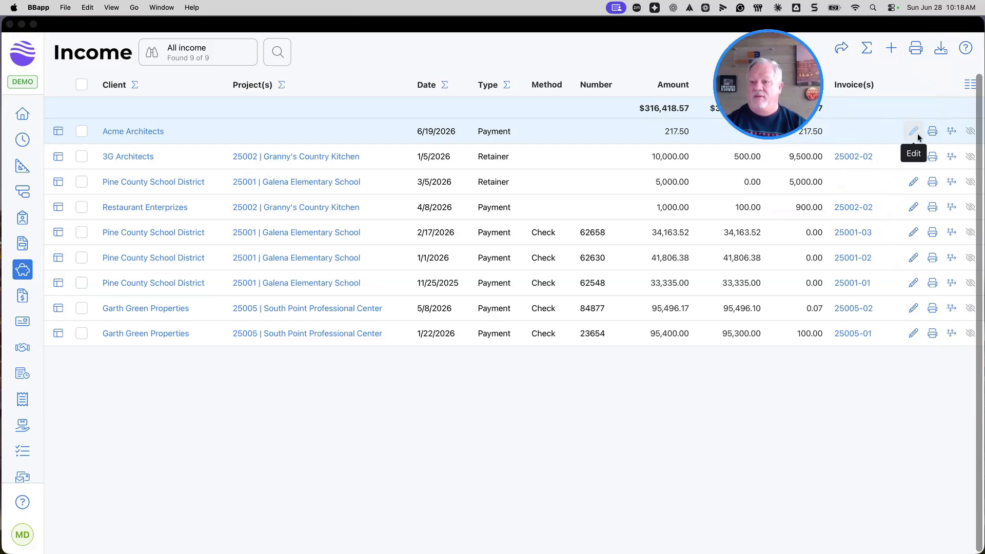
click(914, 132)
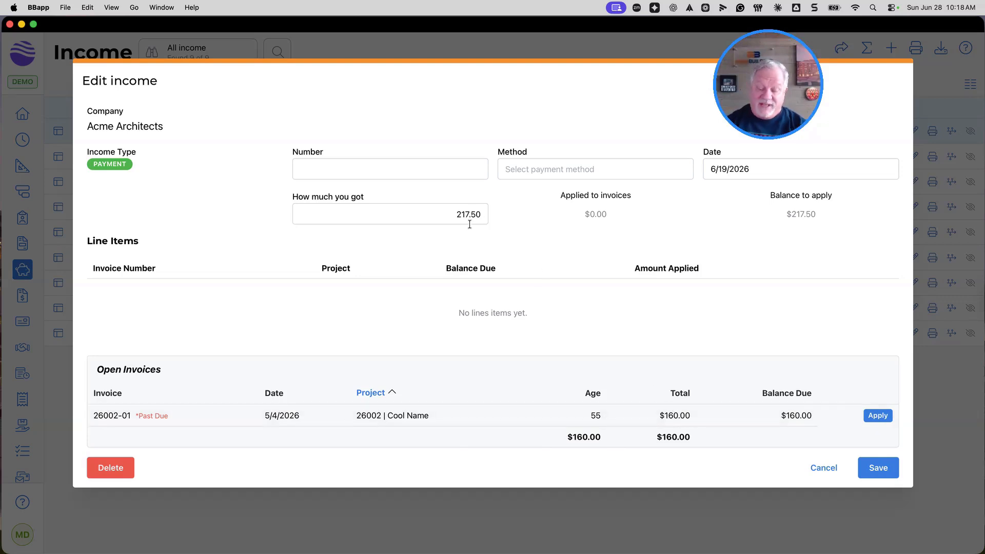
click(878, 416)
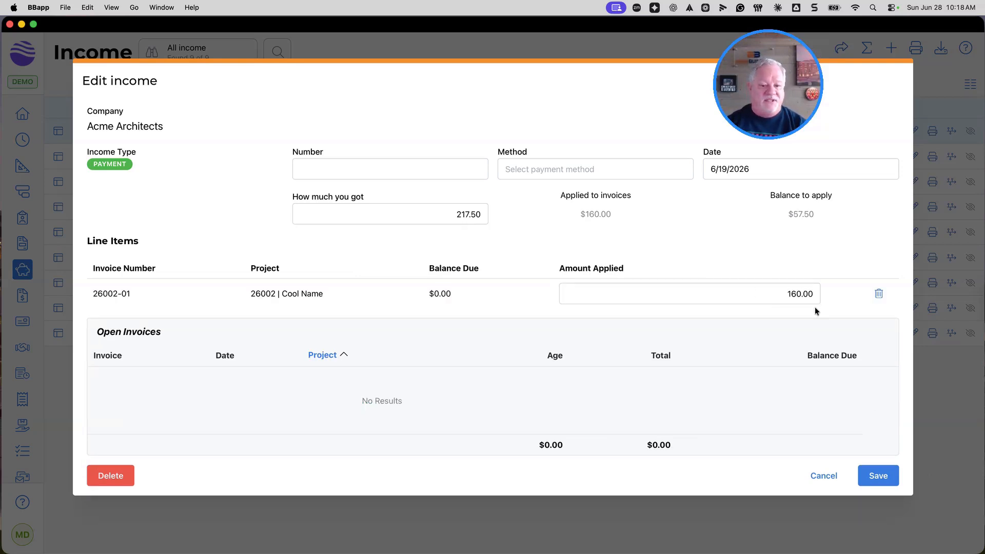
click(879, 477)
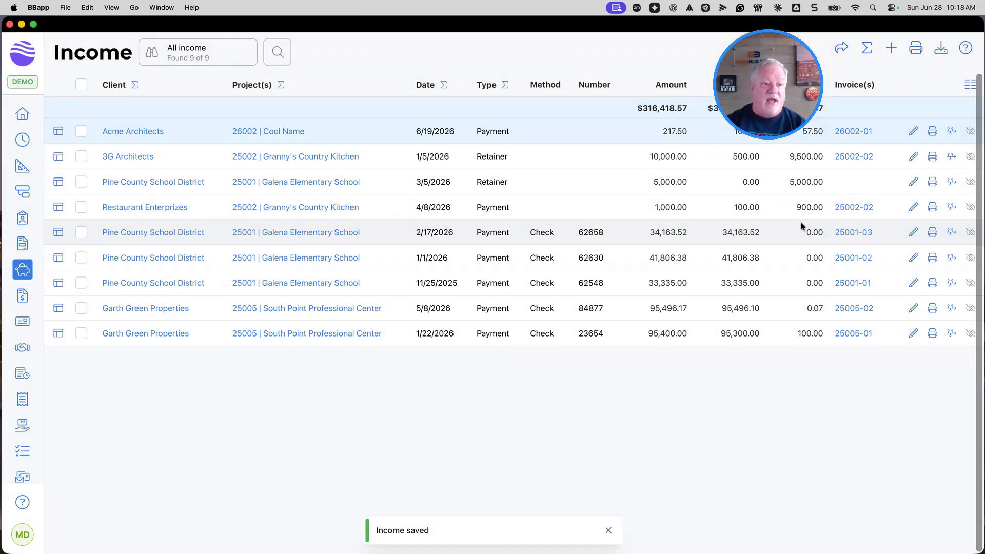
Step: Open invoice 26002-01 from the invoice list and check its comment, fees and applied income
click(23, 245)
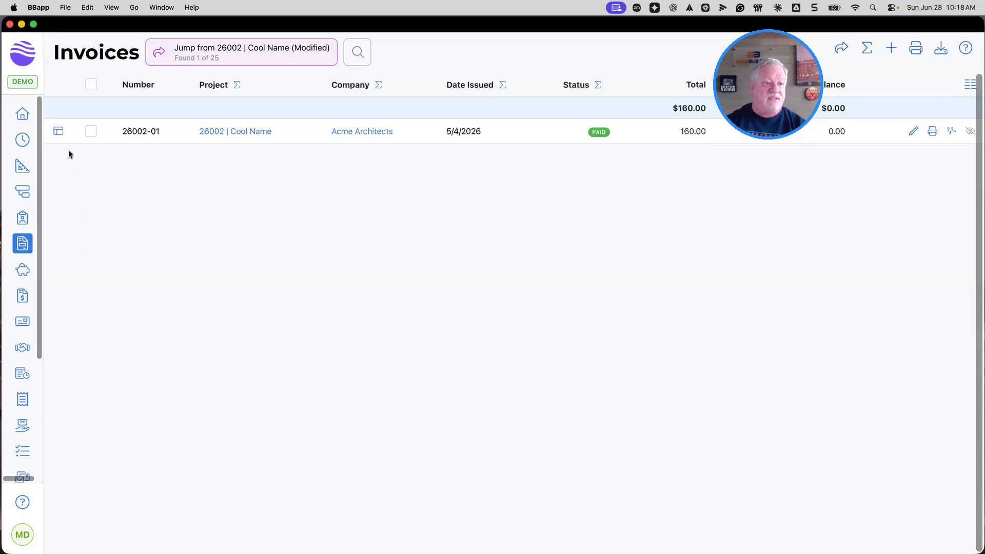
click(58, 134)
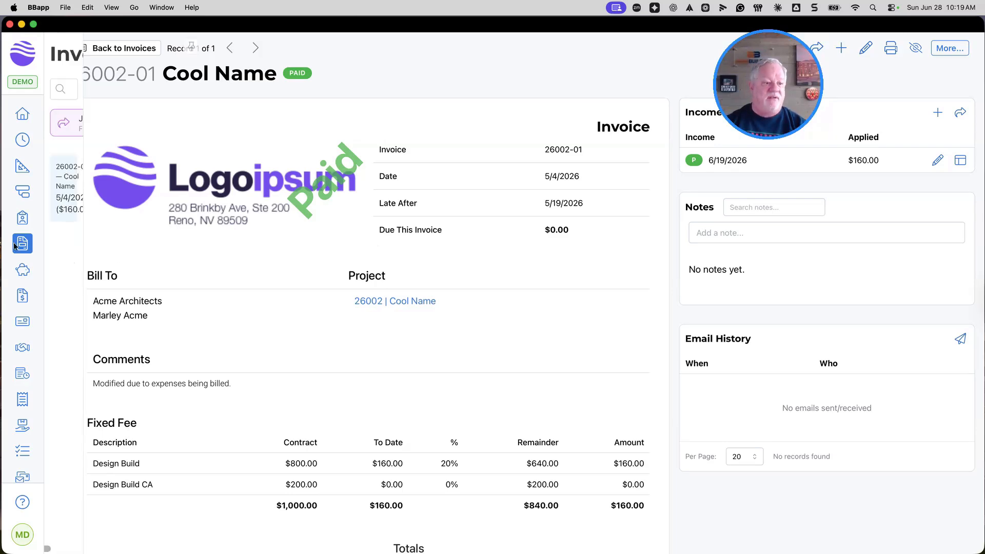
Step: Add a new invoice from the Cool Name project's billing details with the Rocket Billing options disabled
click(21, 166)
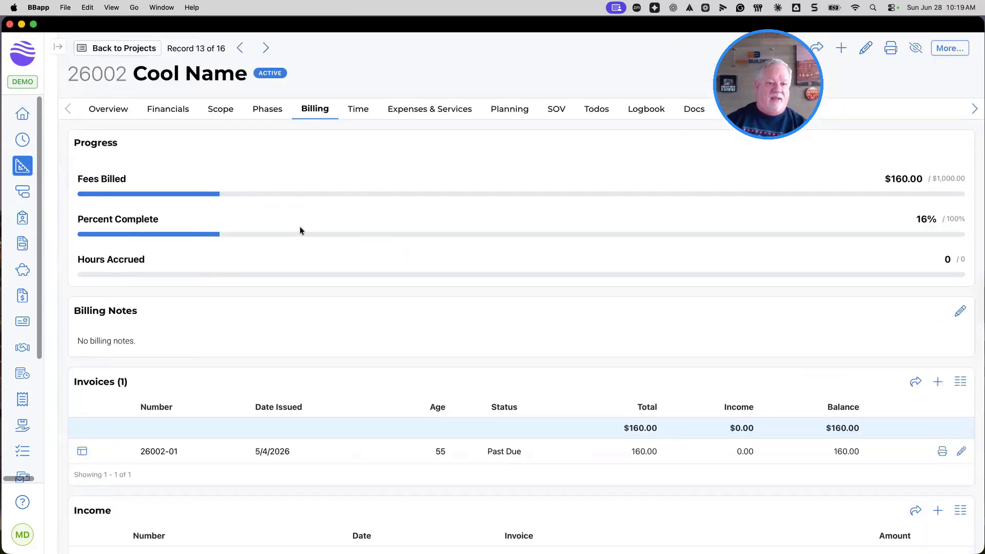
click(938, 382)
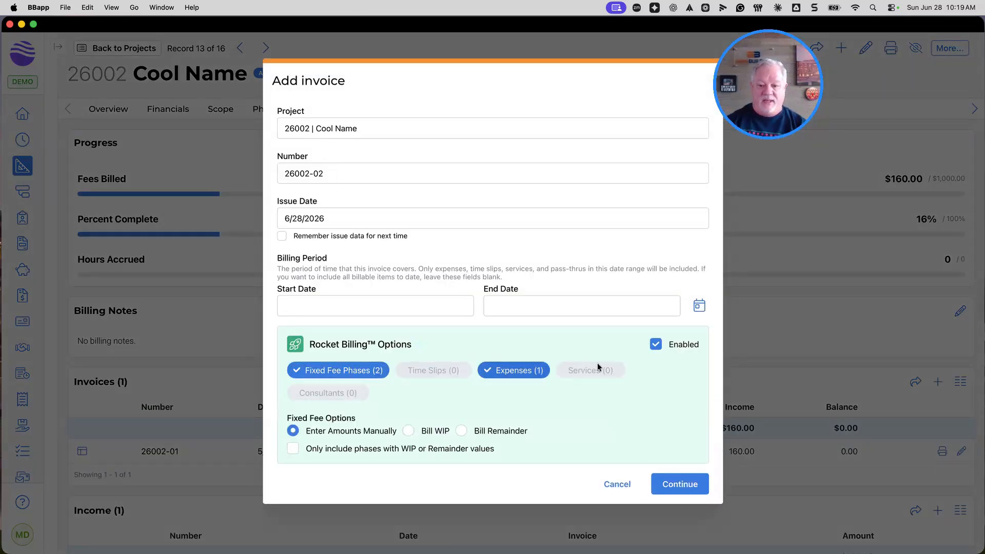
click(656, 344)
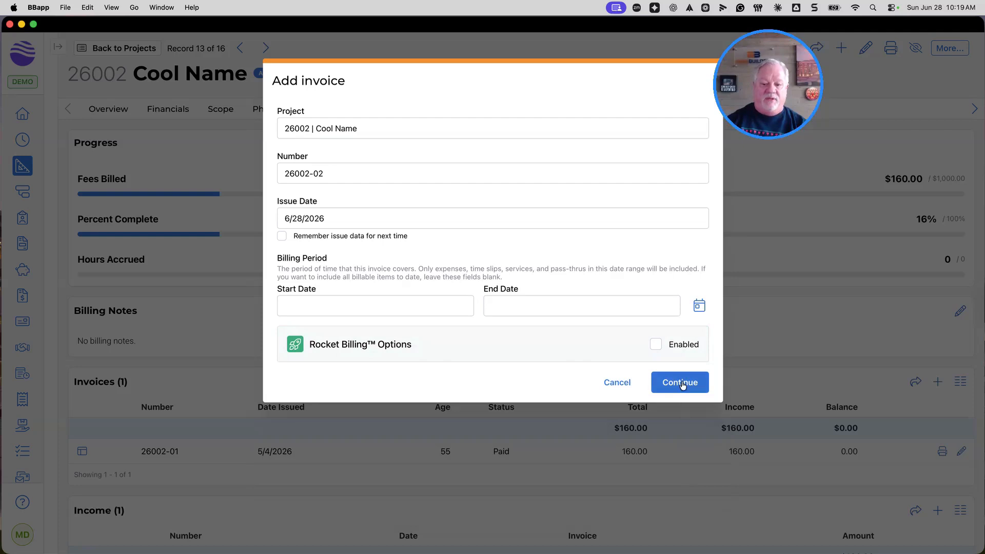
click(682, 384)
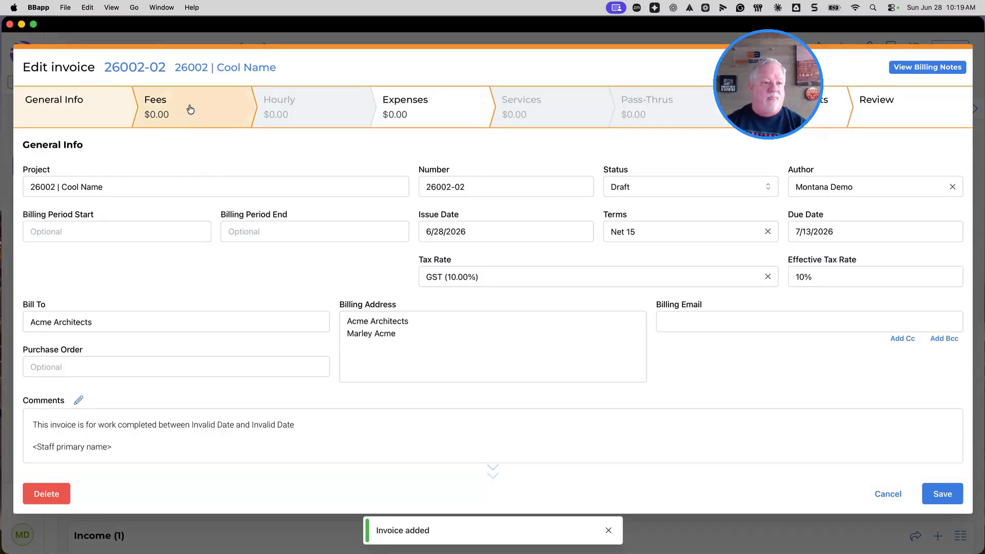
Step: Bill the Design Build phase manually for $100.00 on the new invoice, save it, and decline the suggested phase adjustment
click(193, 122)
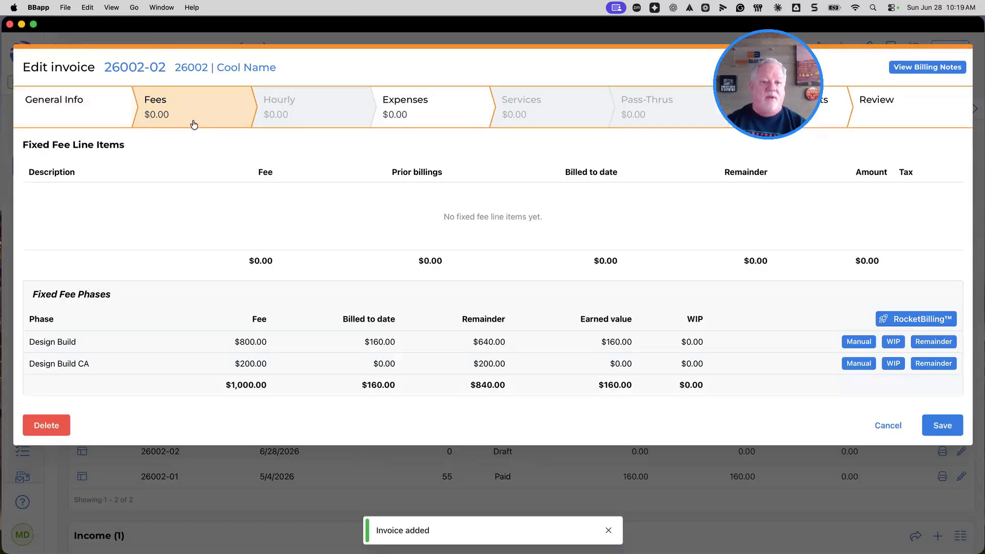
click(859, 342)
click(724, 198)
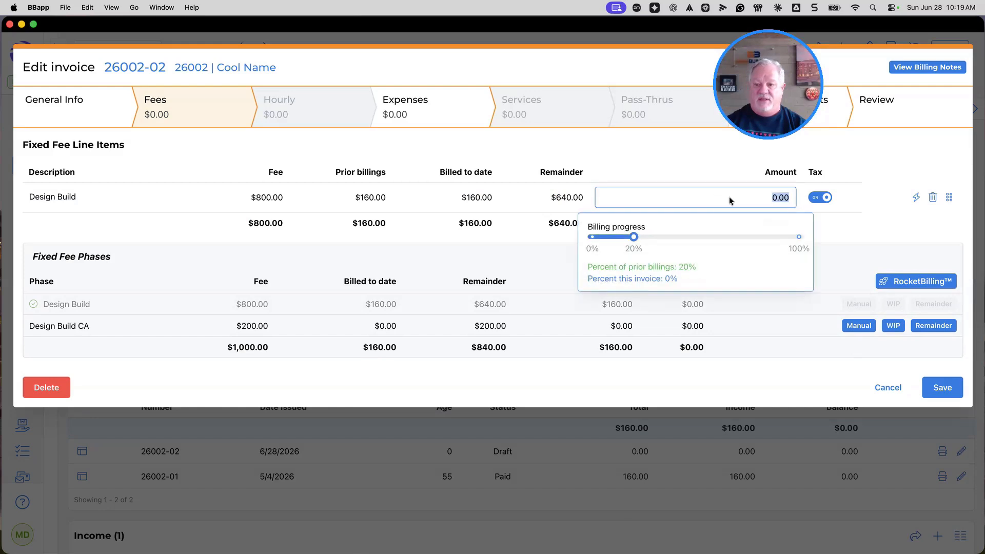
text(100)
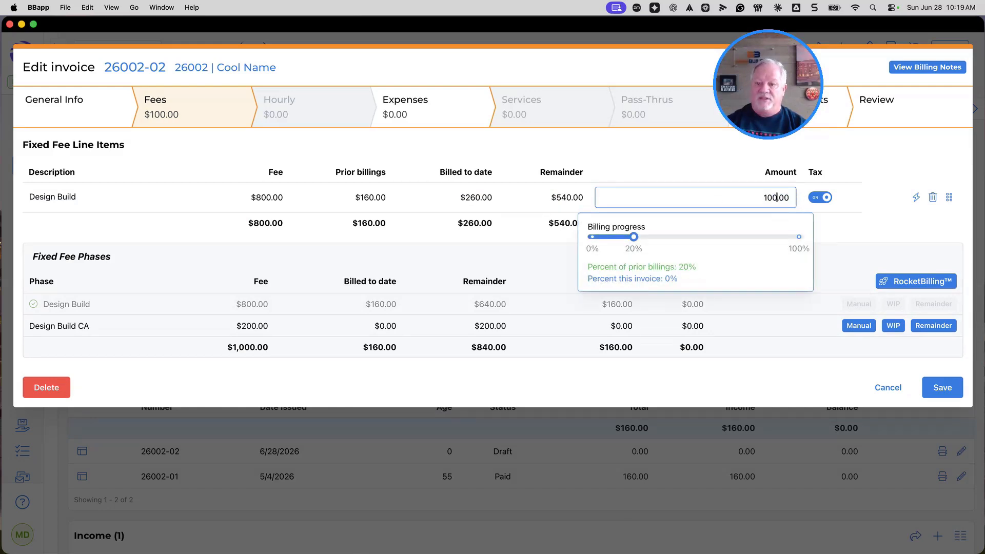
click(943, 387)
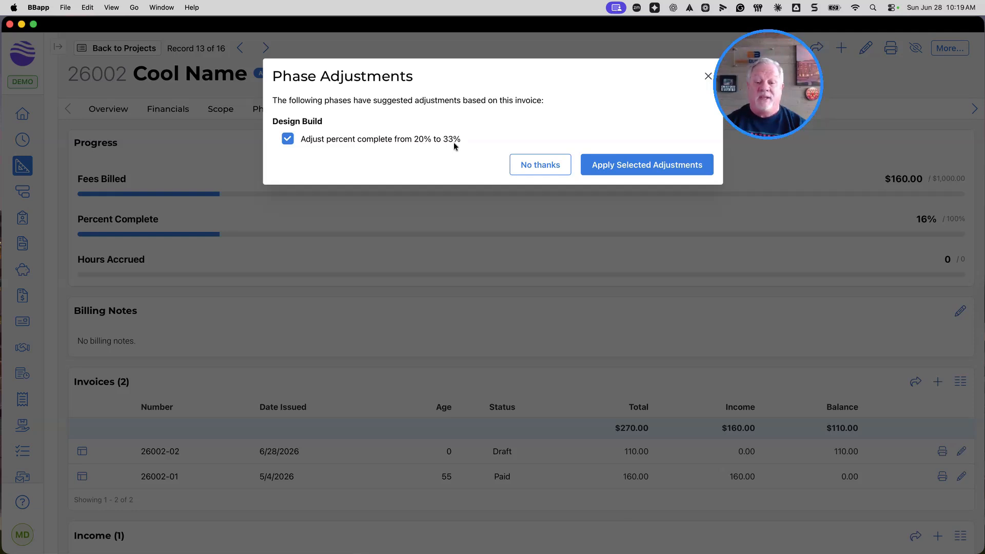
click(536, 167)
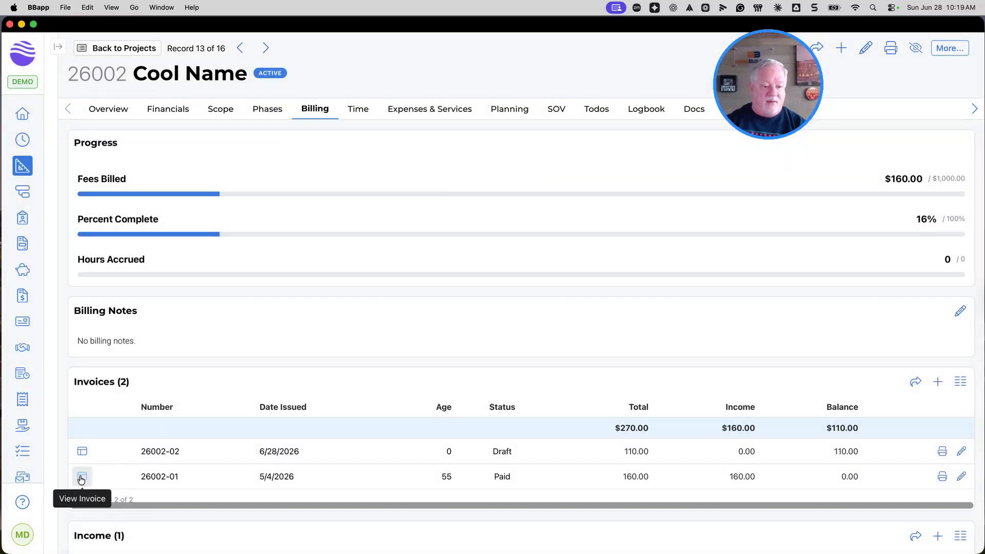
Step: Open invoice 26002-02 from the project's invoices, apply $57.50 of available funds from the 6/19/2026 payment, and check the invoice totals
click(916, 382)
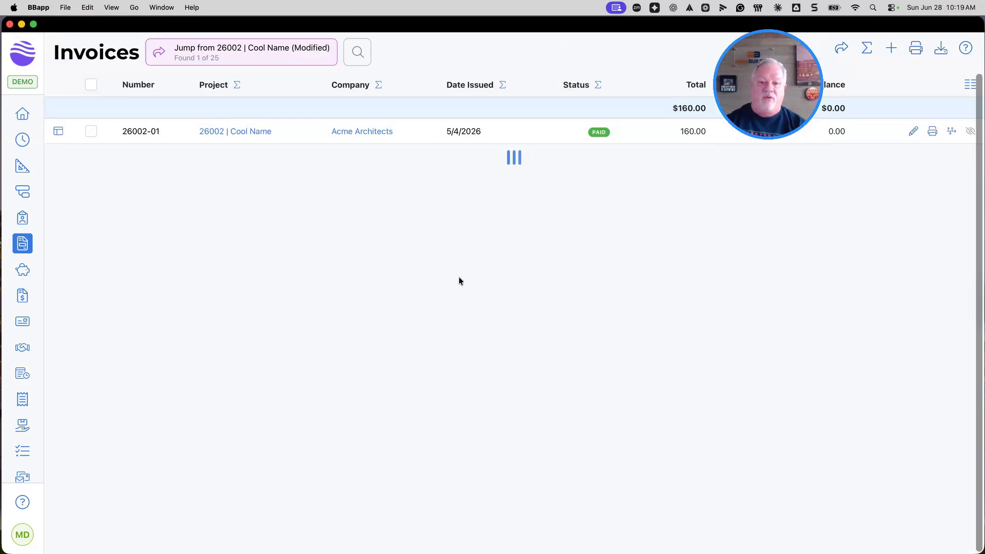
click(58, 131)
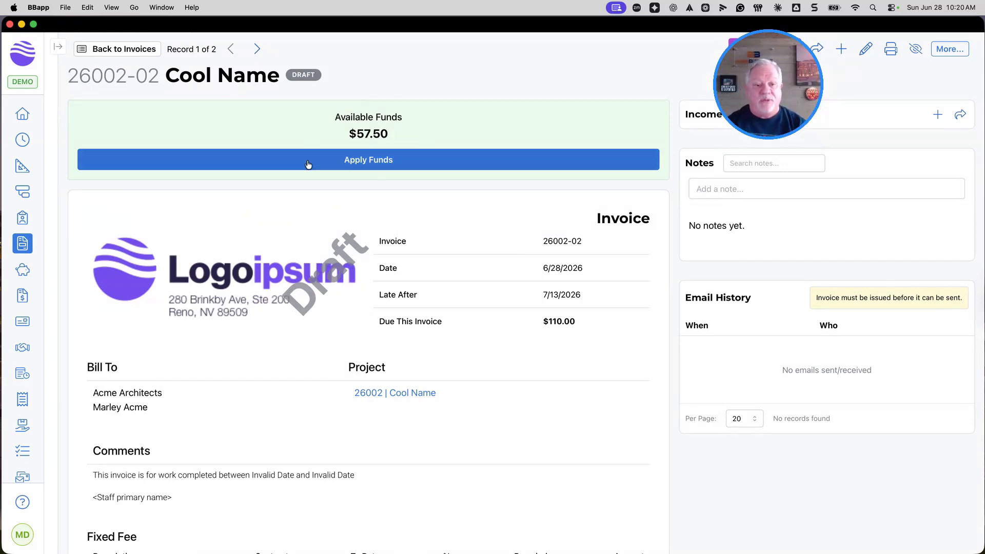
click(354, 165)
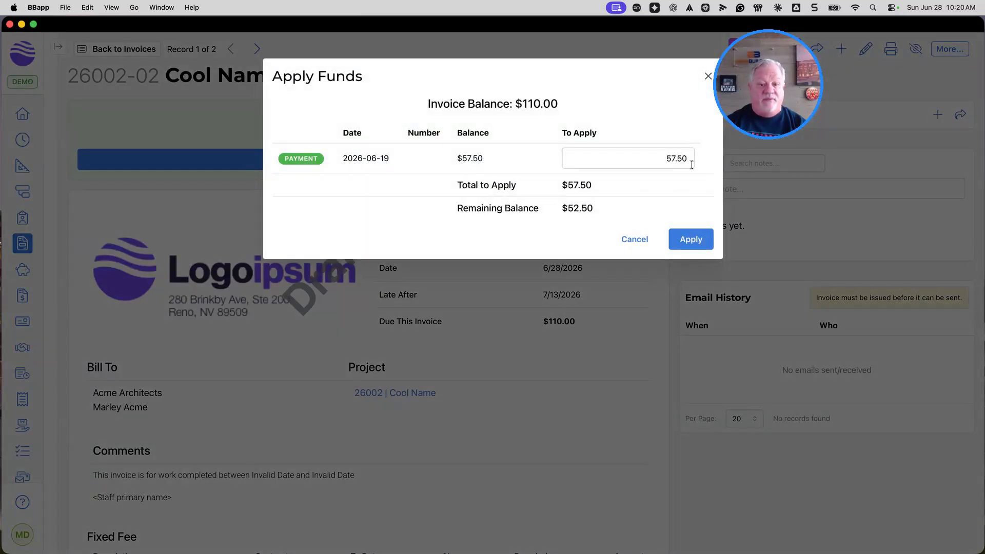
click(690, 239)
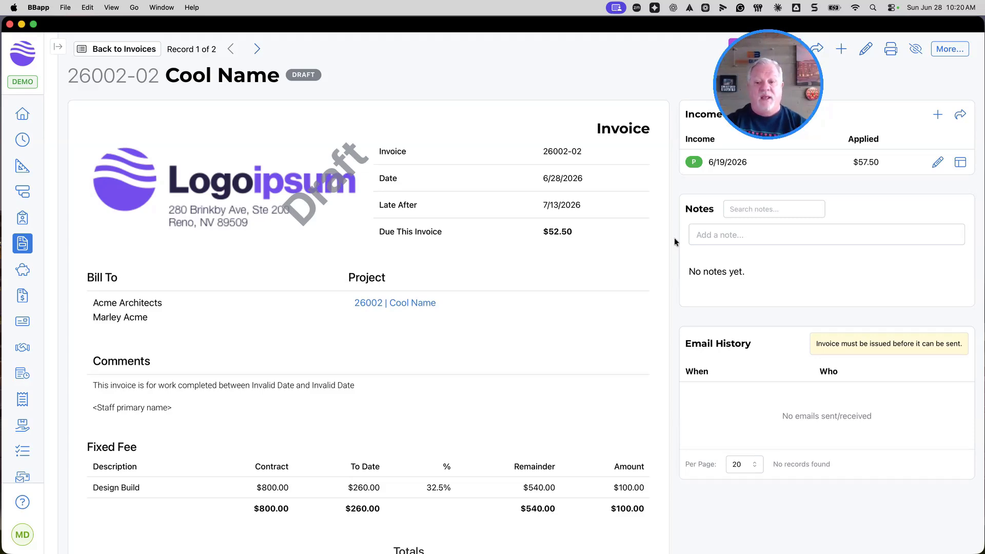
scroll(569, 254, down, 5)
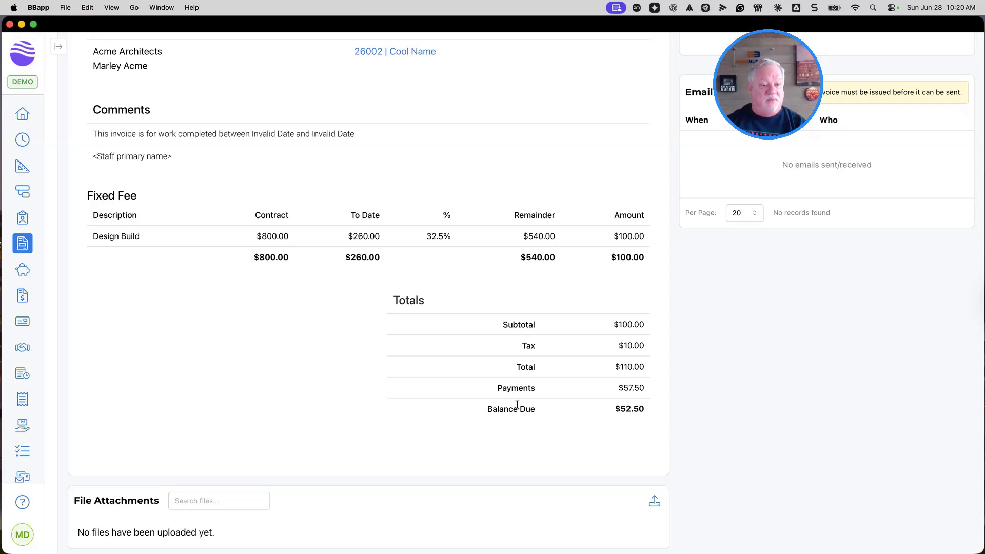
scroll(493, 403, up, 5)
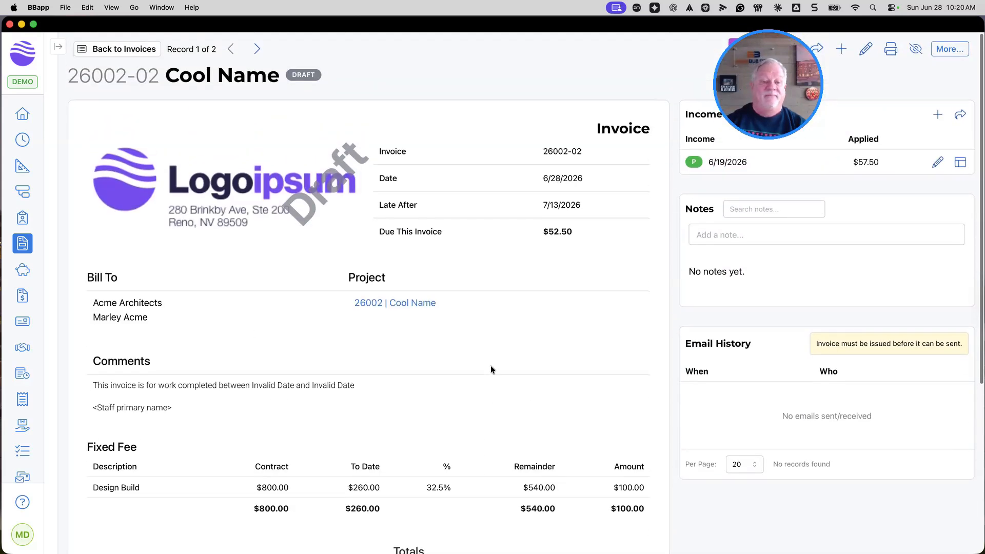